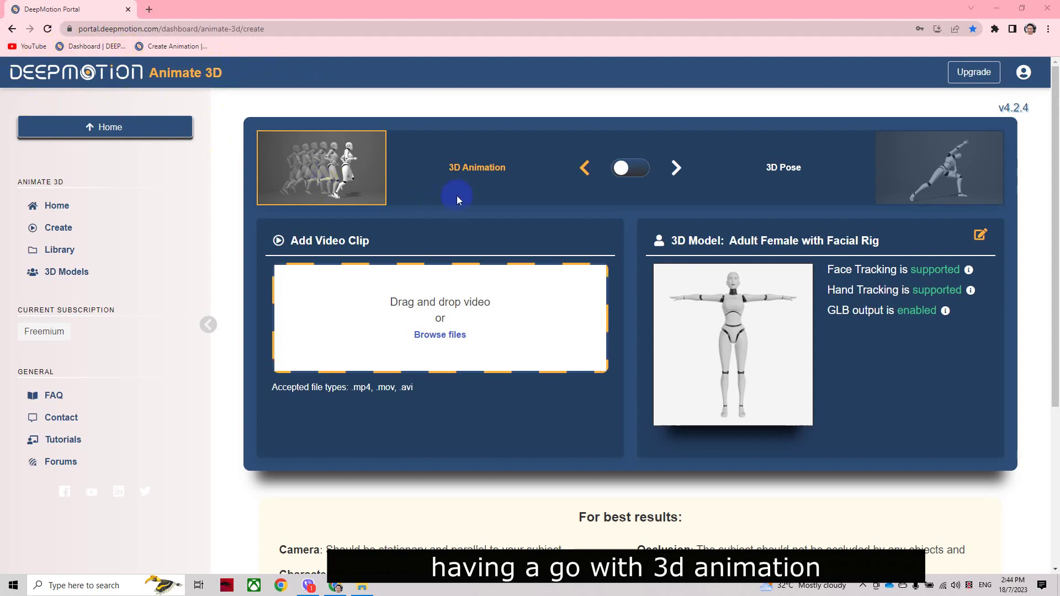
# Step: Upload the WhatsApp video from Downloads as the clip for a new animation
pyautogui.click(361, 585)
pyautogui.moveTo(782, 281); pyautogui.dragTo(440, 332)
pyautogui.click(595, 374)
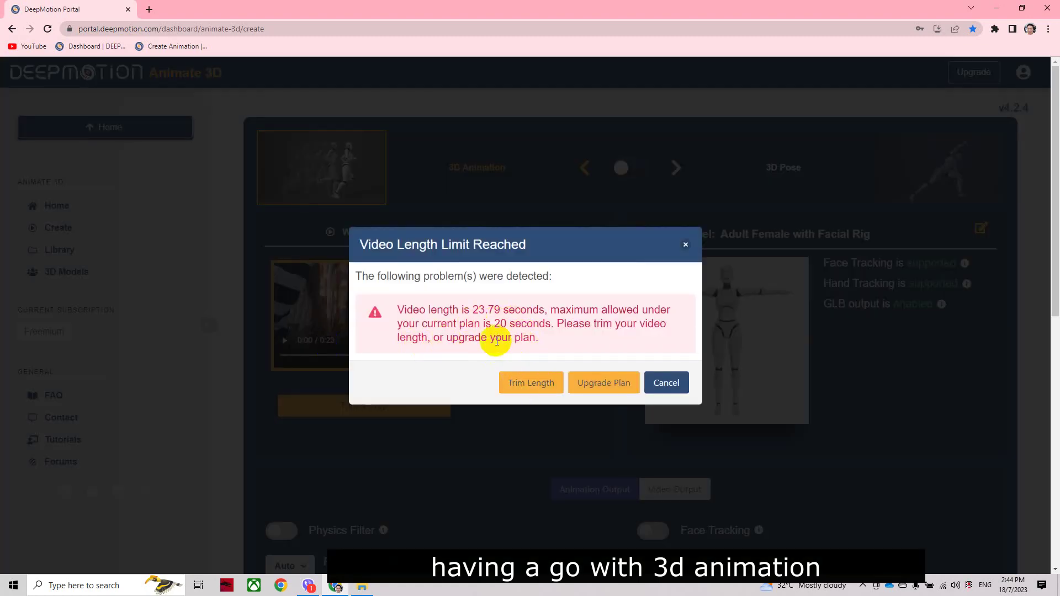
# Step: Trim the clip to the 20-second plan limit and save it
pyautogui.click(514, 383)
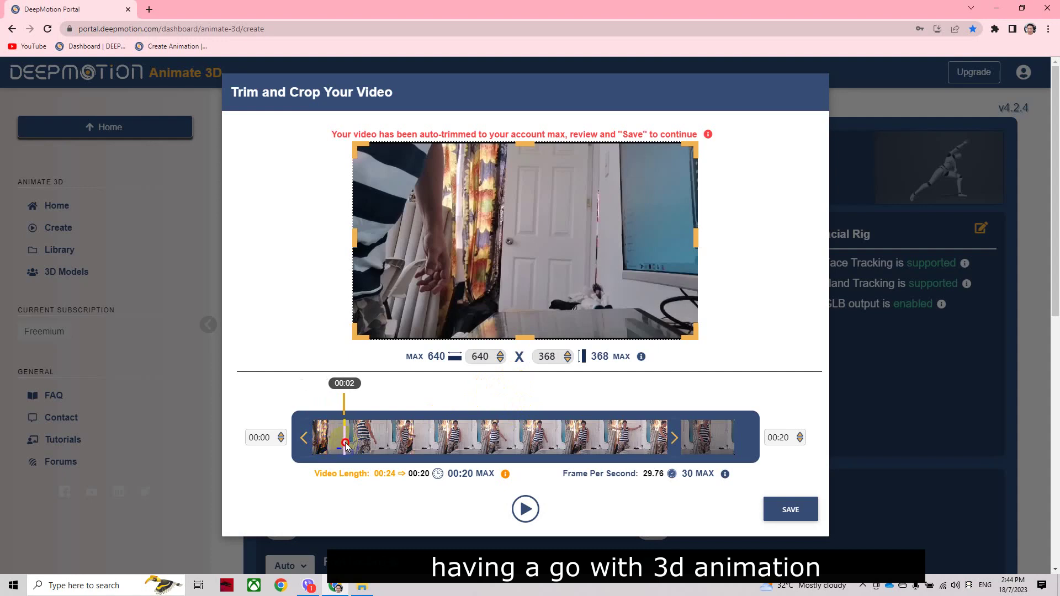
pyautogui.click(777, 512)
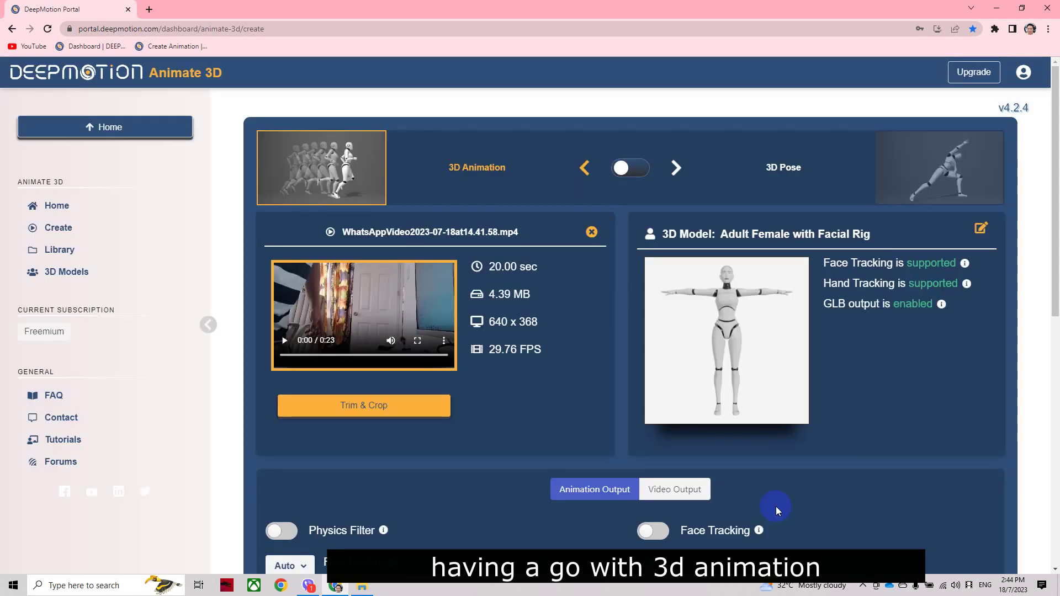
pyautogui.click(410, 418)
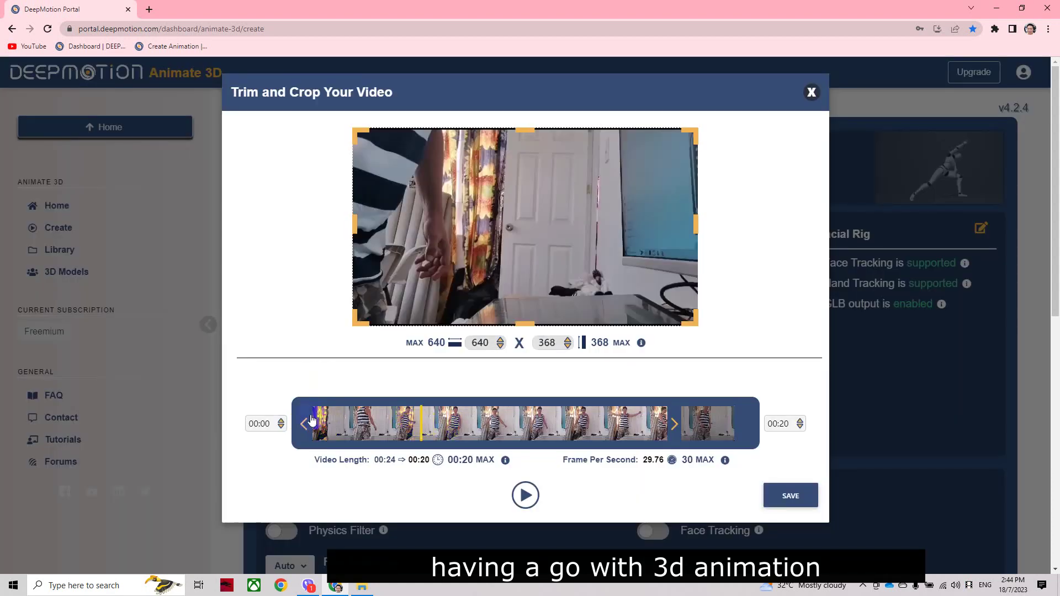
# Step: Extend the trim to the clip's 00:24 end and save the full 23.79-second clip
pyautogui.moveTo(422, 427); pyautogui.dragTo(370, 426)
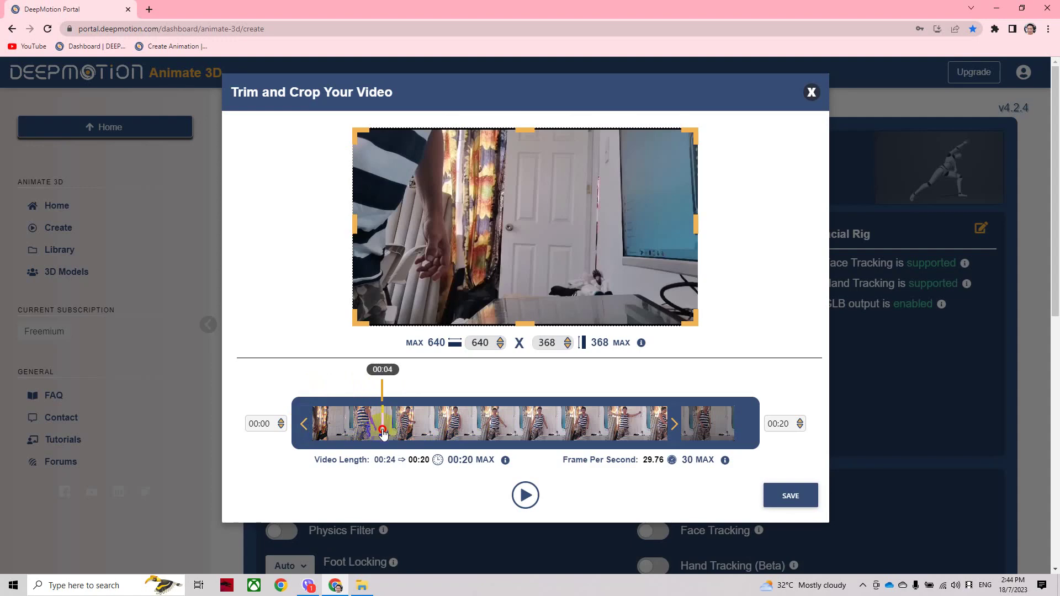
pyautogui.moveTo(354, 427); pyautogui.dragTo(383, 426)
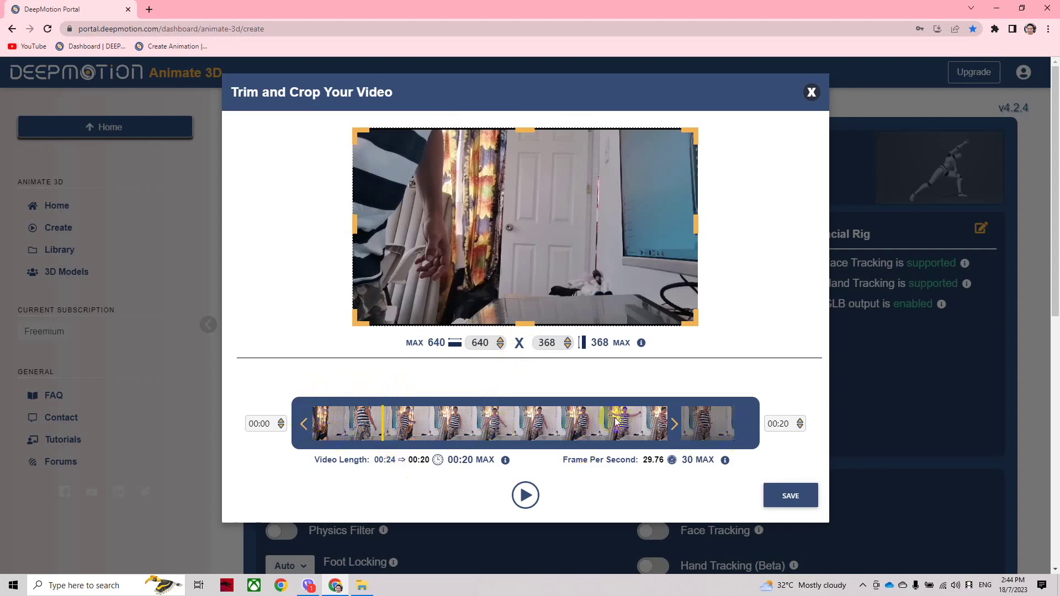
pyautogui.moveTo(678, 427); pyautogui.dragTo(754, 436)
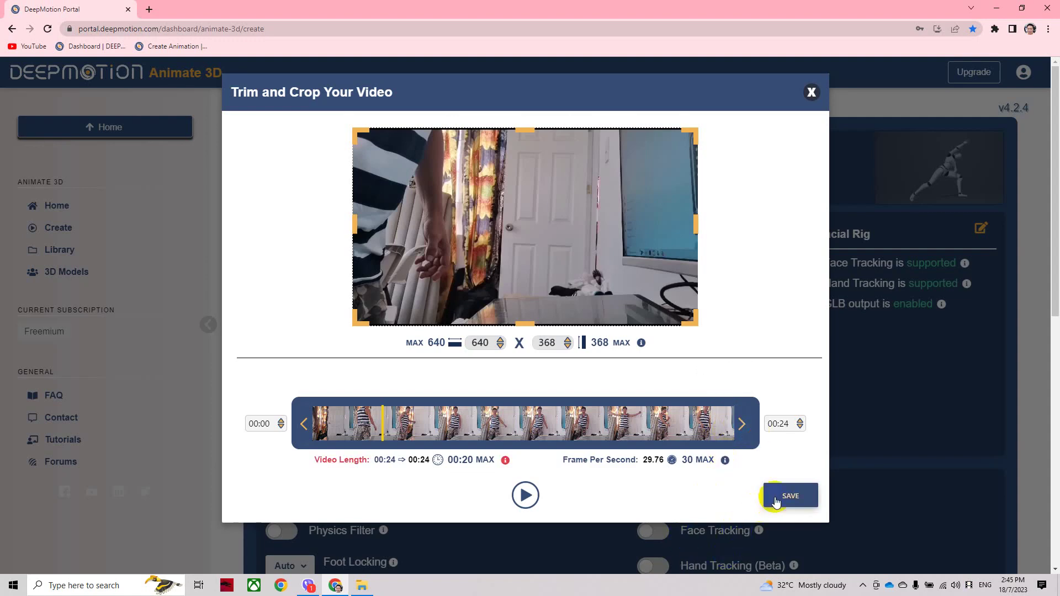
pyautogui.click(780, 496)
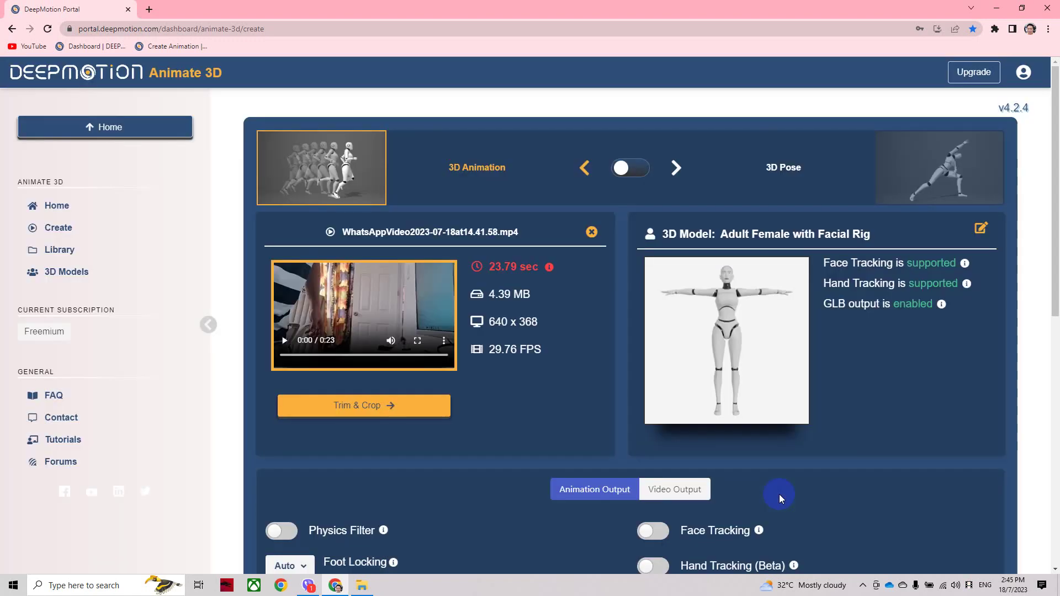
pyautogui.click(709, 497)
# Step: Submit the clip for creation and accept trimming it to 20 seconds
pyautogui.scroll(-2, 710, 493)
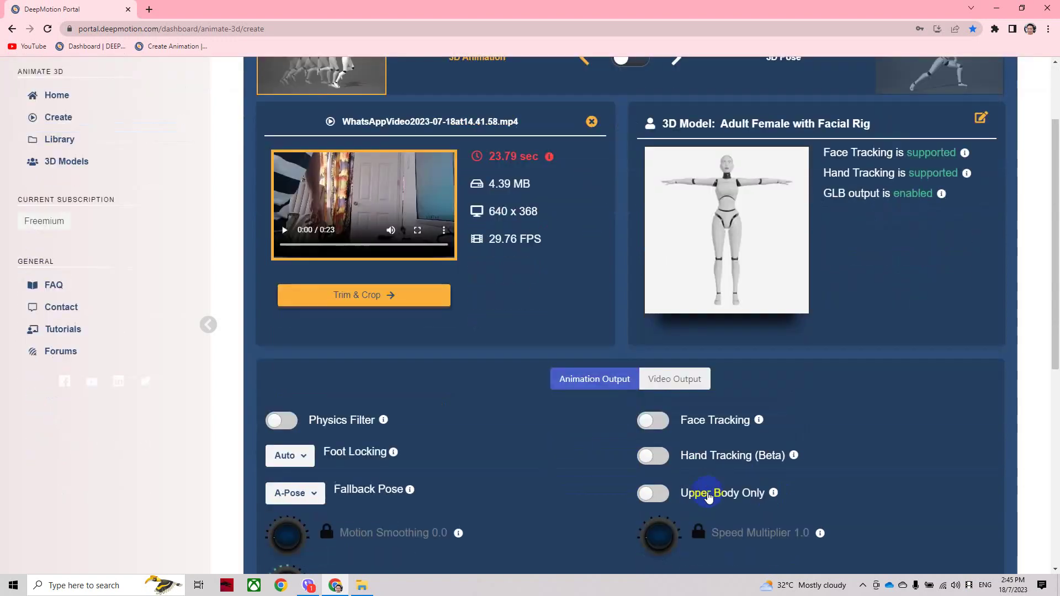
pyautogui.scroll(-5, 707, 490)
pyautogui.scroll(-2, 704, 488)
pyautogui.scroll(2, 704, 489)
pyautogui.scroll(1, 756, 462)
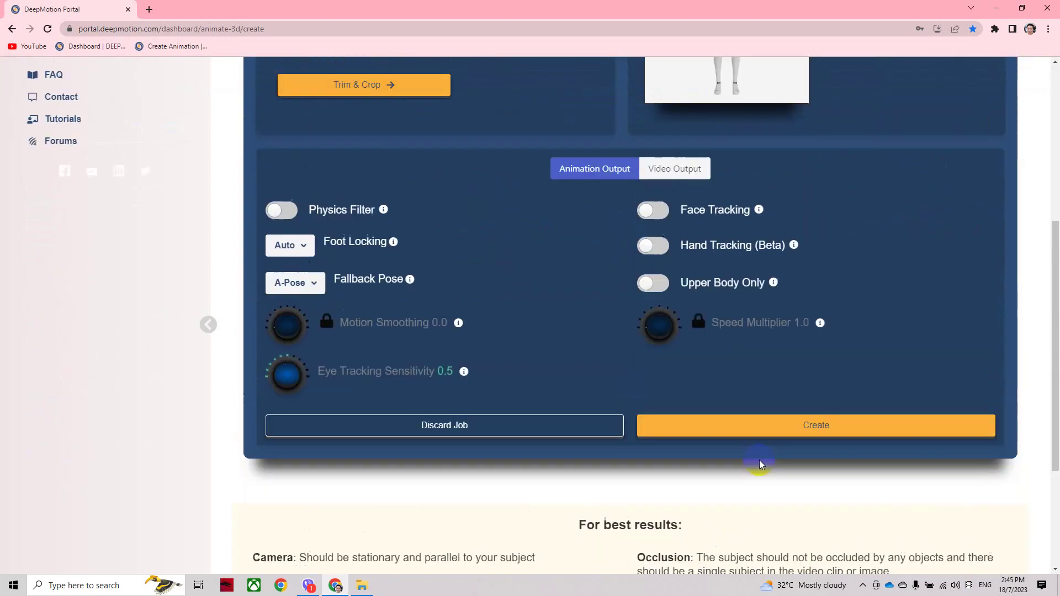
pyautogui.scroll(3, 760, 460)
pyautogui.scroll(2, 757, 517)
pyautogui.scroll(-1, 757, 516)
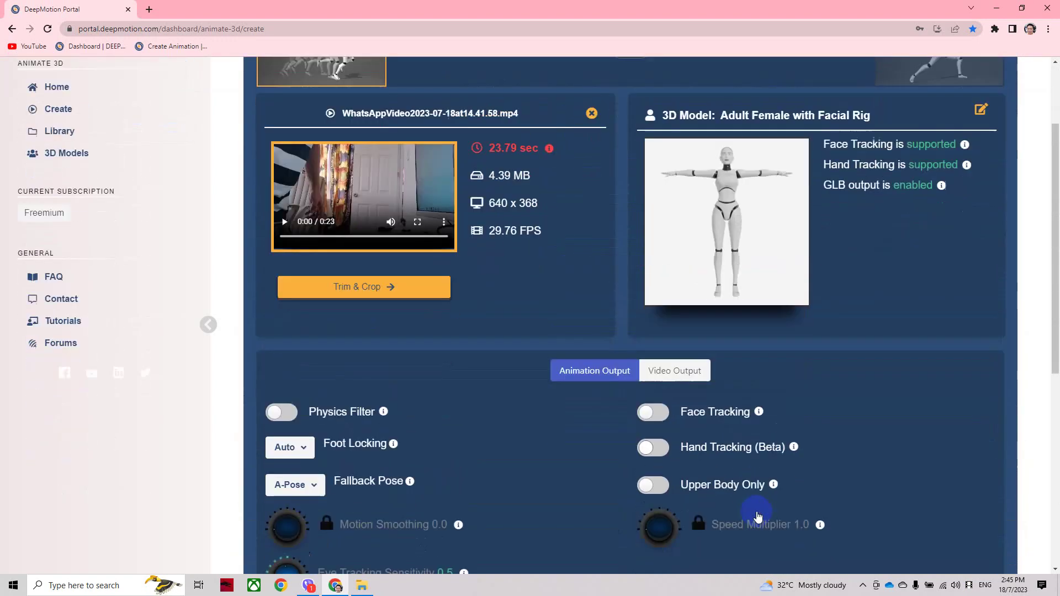
pyautogui.scroll(-2, 758, 517)
pyautogui.click(798, 532)
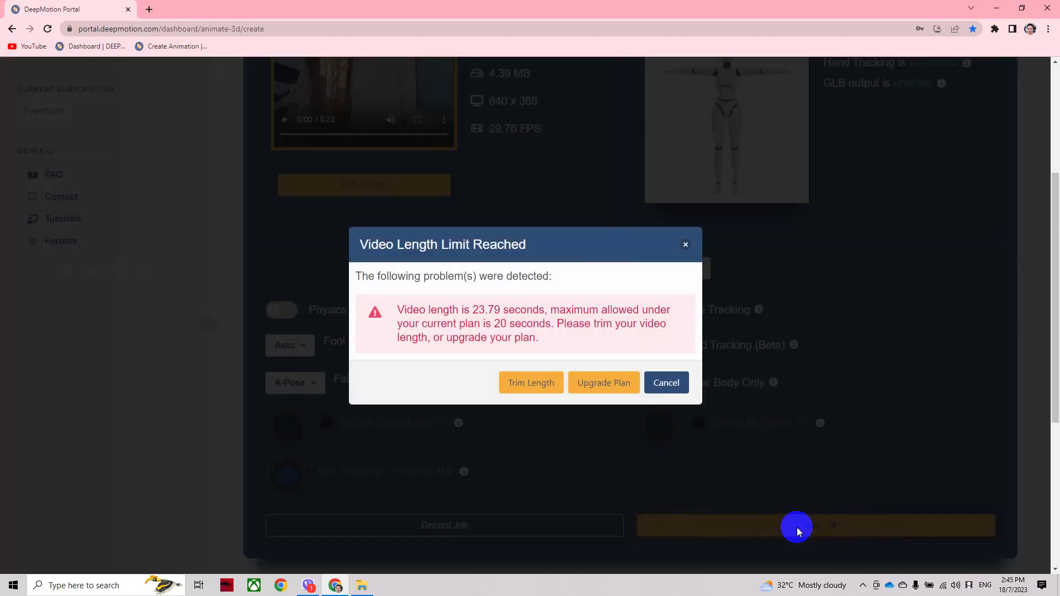
pyautogui.click(545, 390)
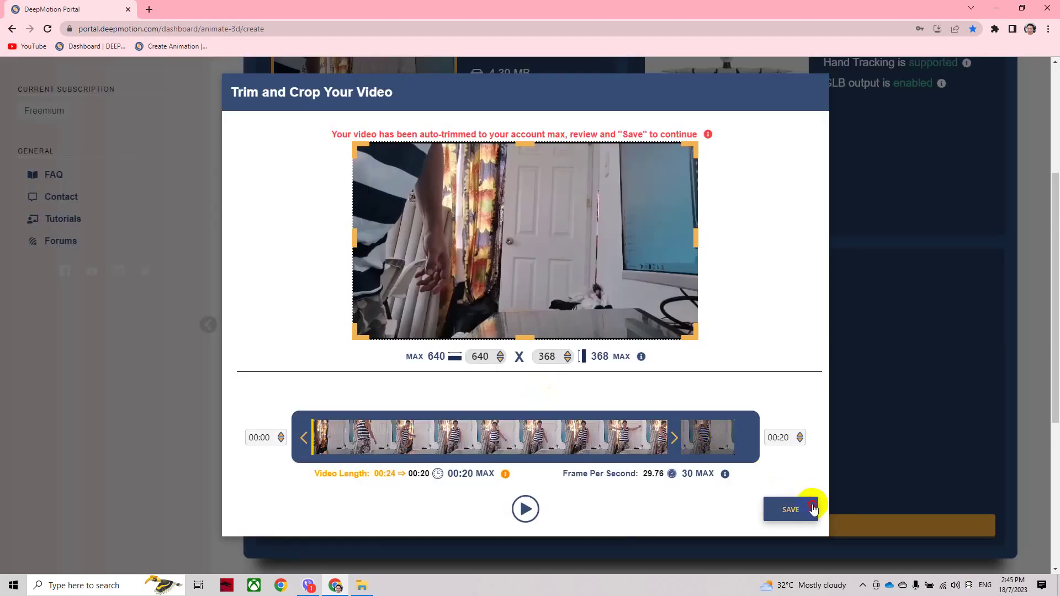
pyautogui.click(813, 508)
# Step: Create the animation from the trimmed clip and confirm the new animation job
pyautogui.click(816, 524)
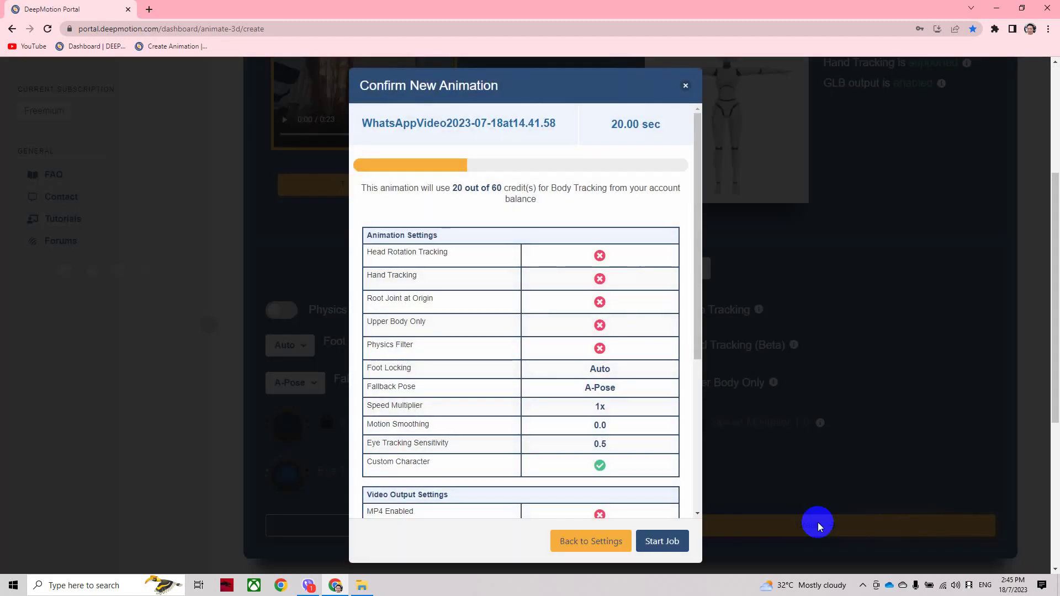
pyautogui.scroll(-5, 569, 358)
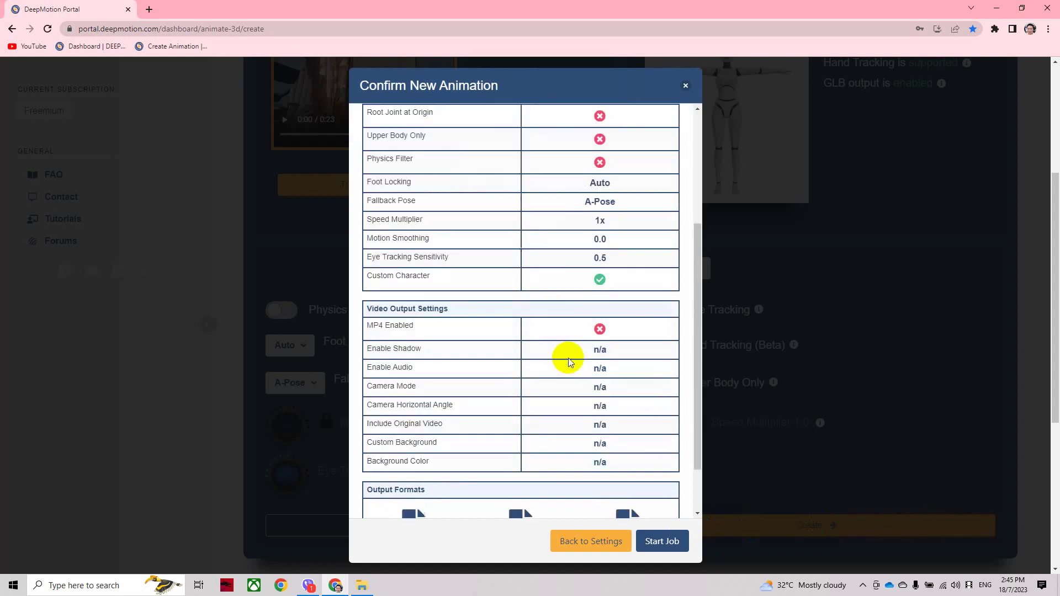
pyautogui.click(664, 542)
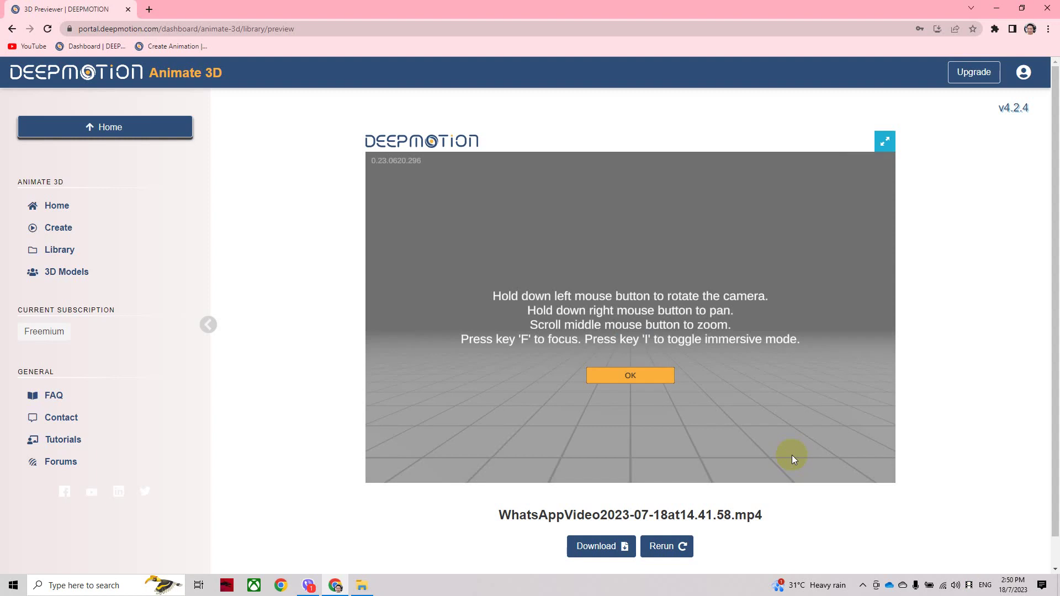
# Step: Dismiss the controls help, watch the generated animation beside the footage, and open Download
pyautogui.click(639, 385)
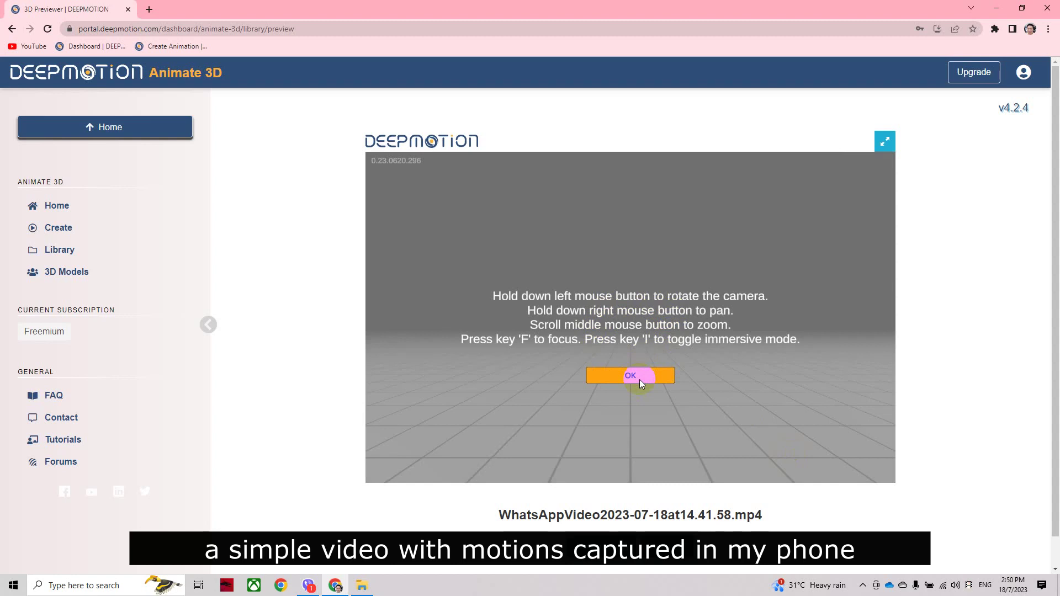
pyautogui.click(639, 379)
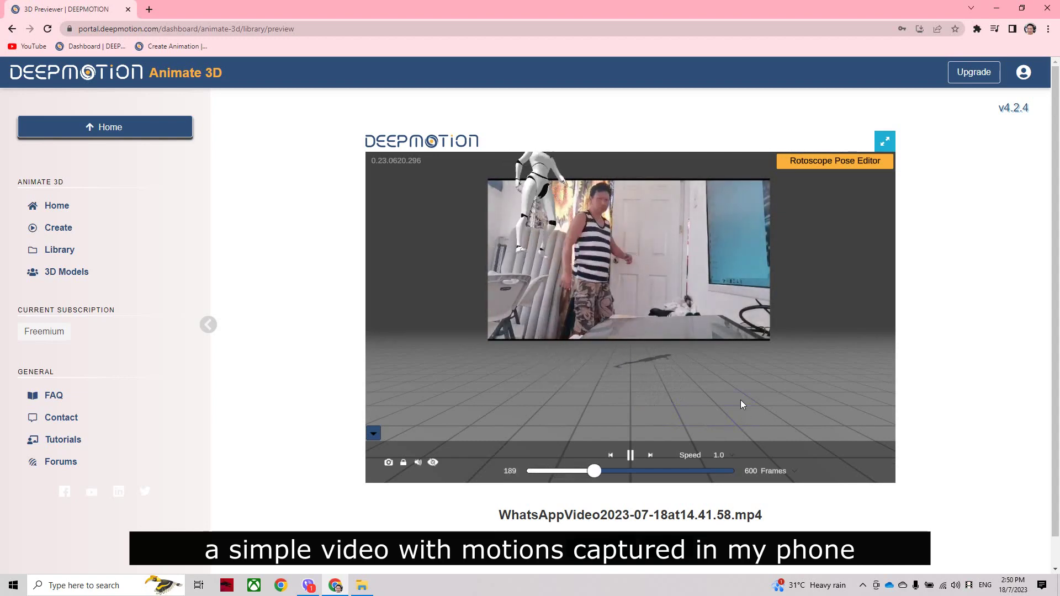
pyautogui.middleClick(616, 347)
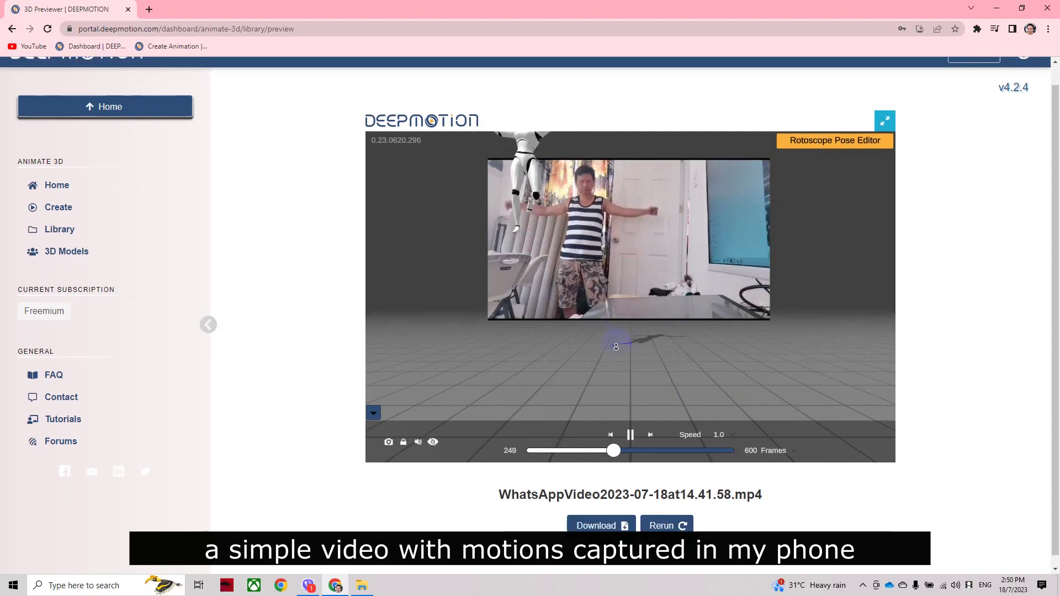
pyautogui.middleClick(615, 326)
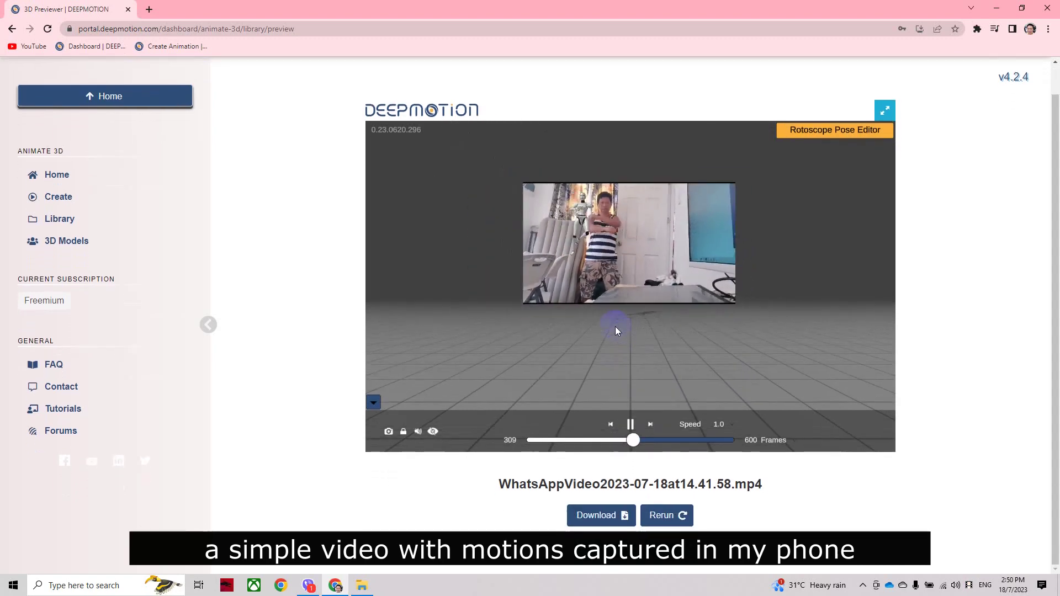
pyautogui.click(619, 183)
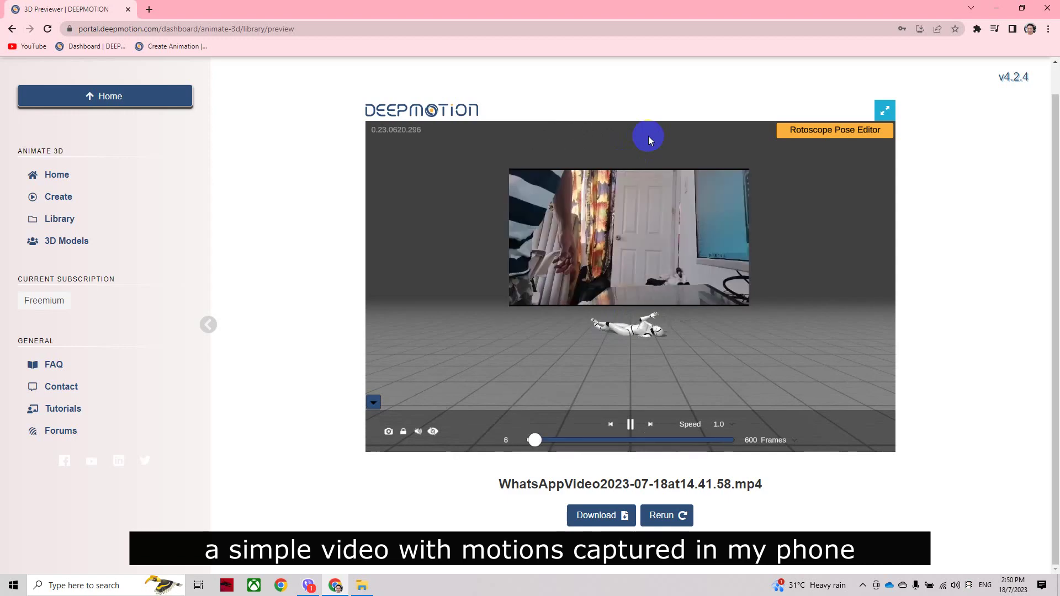
pyautogui.click(605, 522)
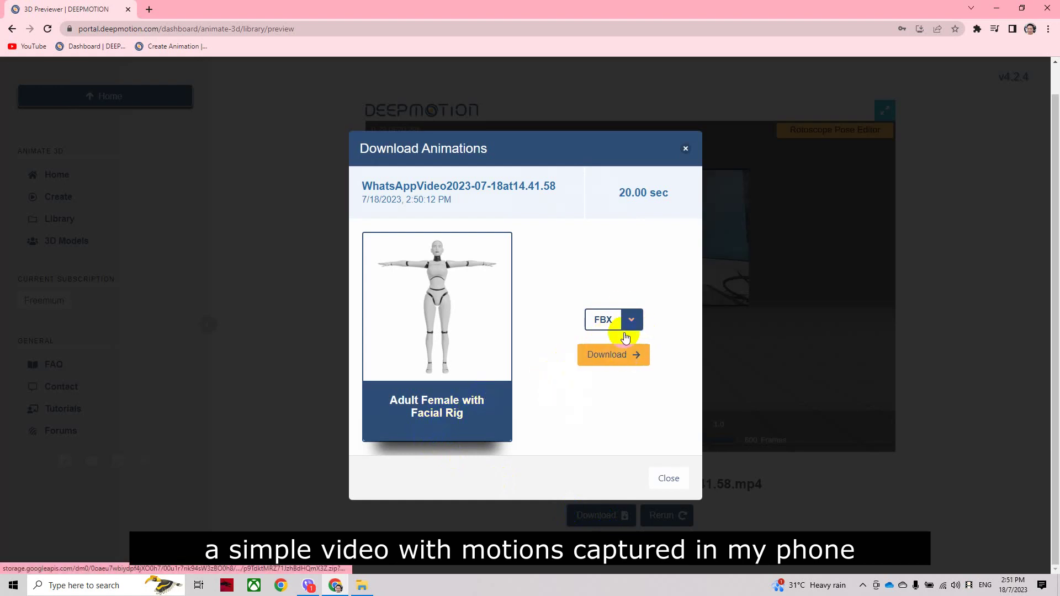
# Step: Choose FBX as the output format, download the Adult Female animation, and close the dialog
pyautogui.click(631, 321)
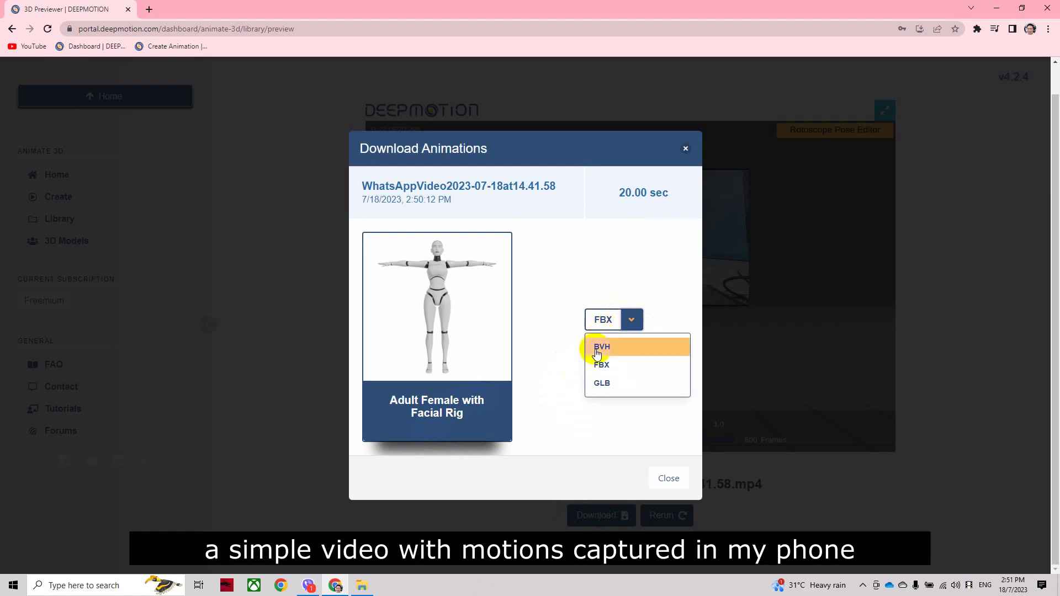
pyautogui.click(542, 374)
pyautogui.click(608, 356)
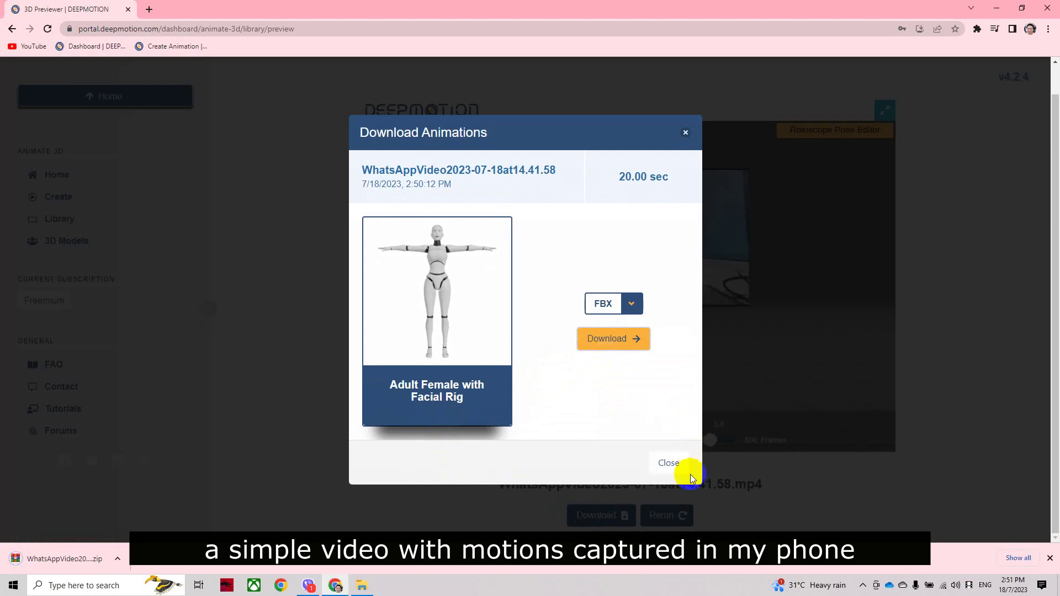
pyautogui.click(671, 462)
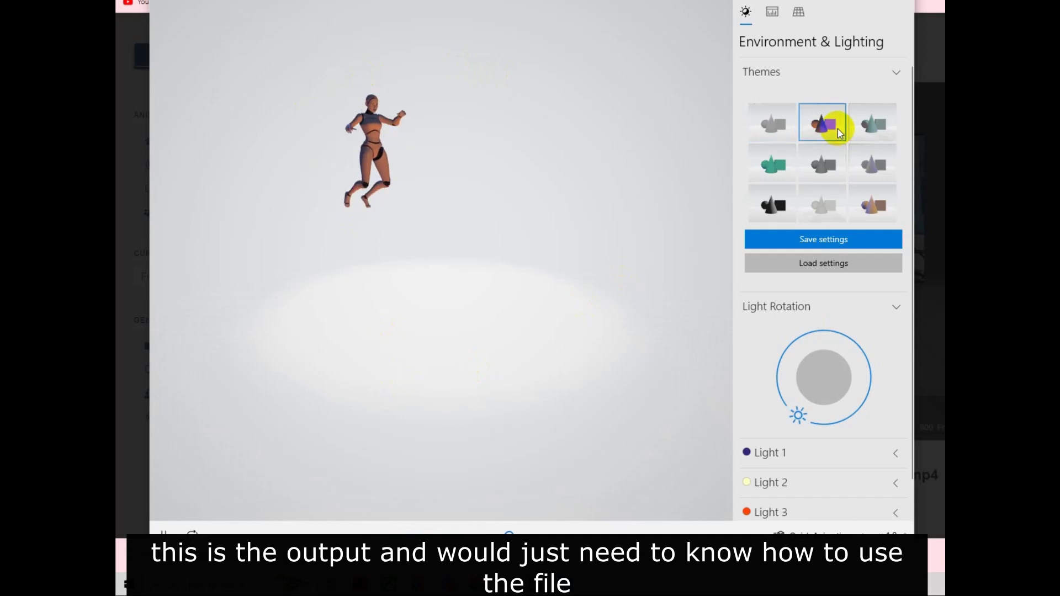
# Step: Try grey, purple and black themes, return to teal, and save the environment settings
pyautogui.click(878, 188)
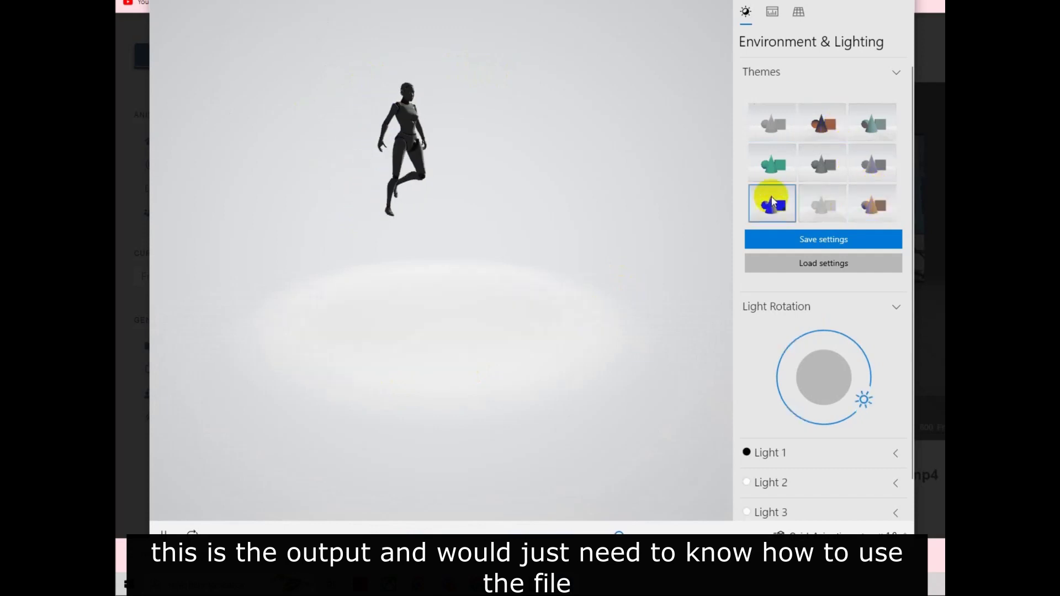
pyautogui.click(772, 164)
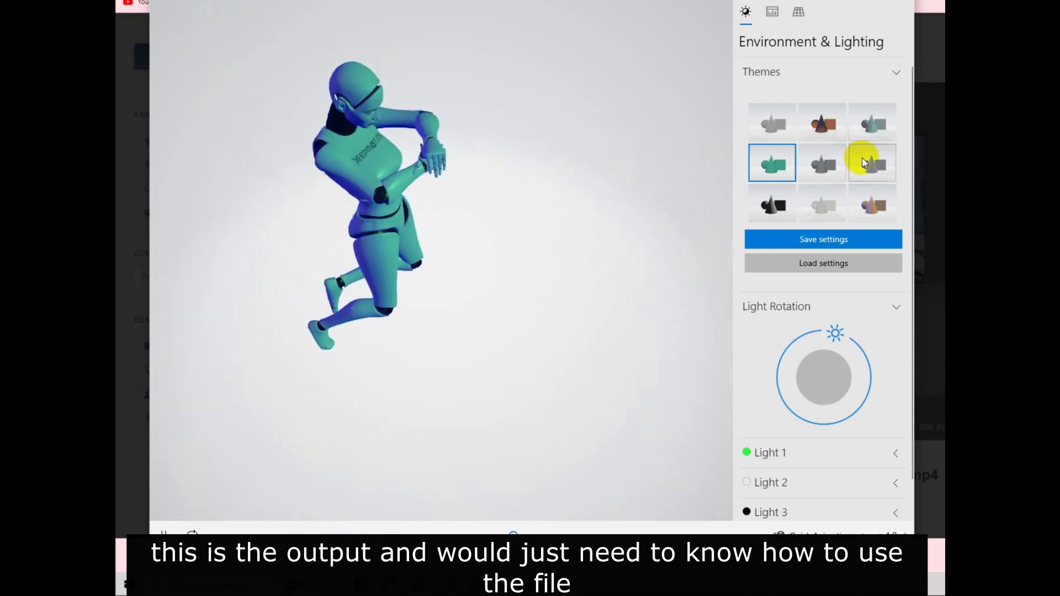
pyautogui.click(843, 127)
pyautogui.click(875, 125)
pyautogui.click(880, 154)
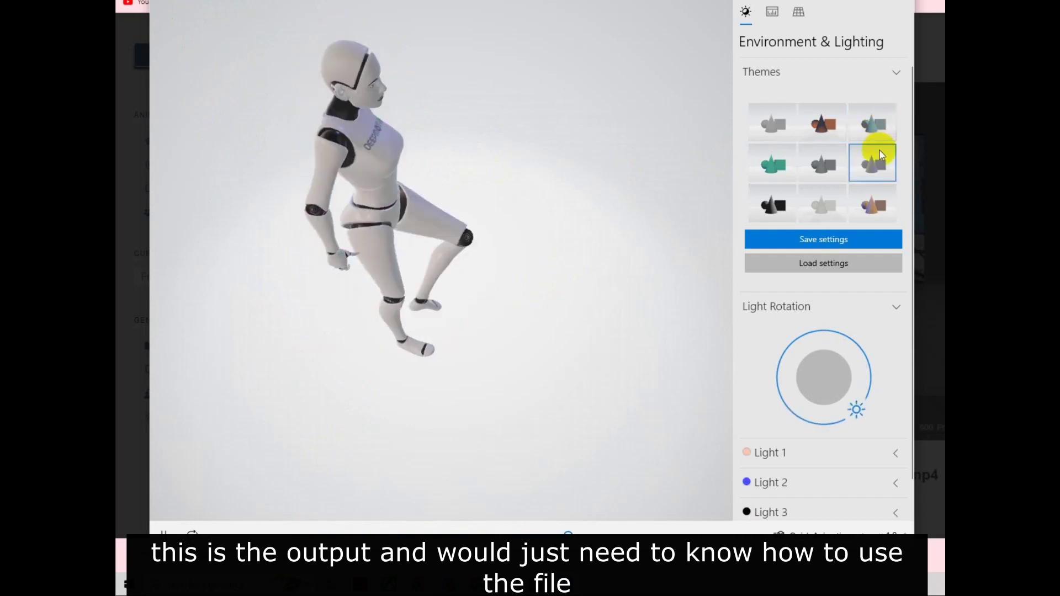
pyautogui.click(872, 208)
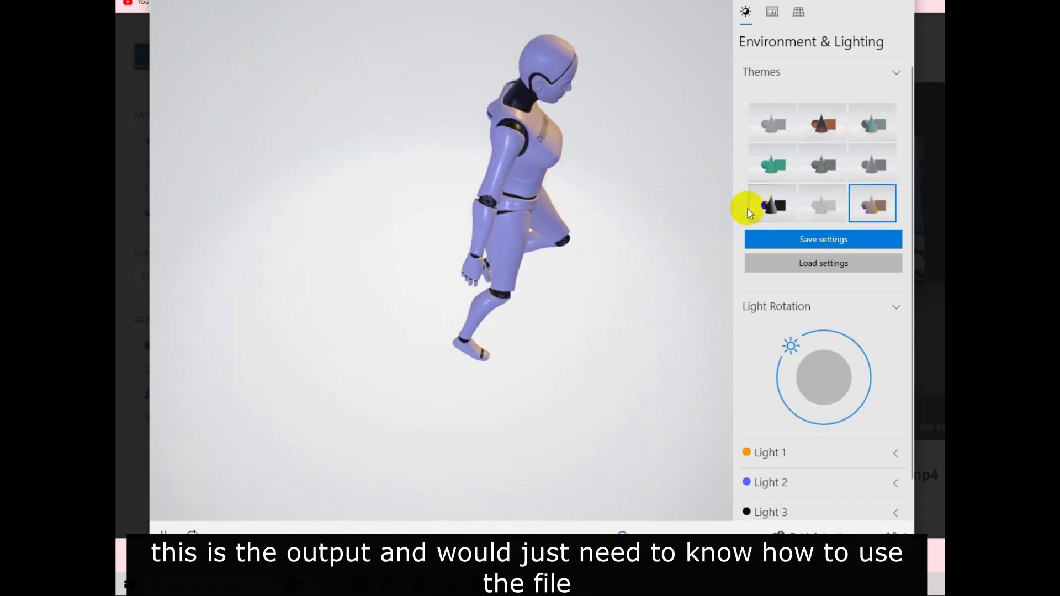
pyautogui.click(769, 208)
pyautogui.click(773, 161)
pyautogui.click(824, 241)
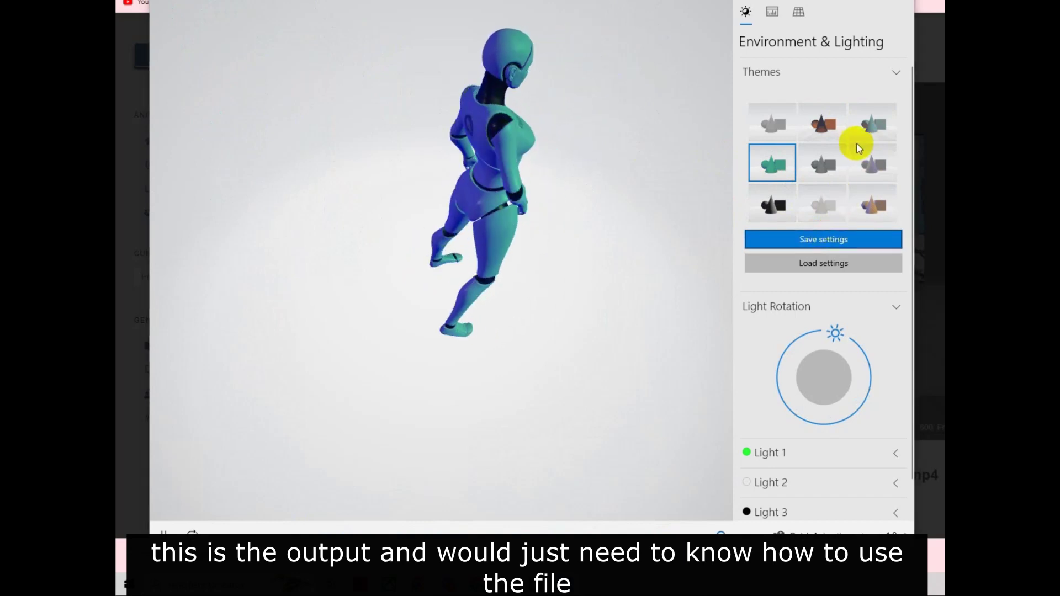